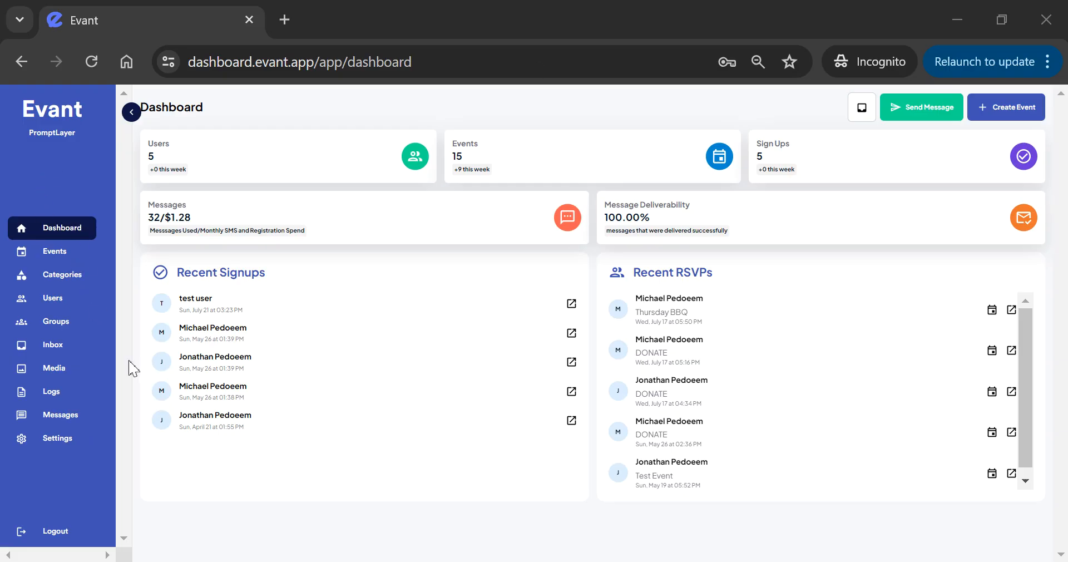
Open the onboarding settings and delete the full-name question and the closing confirmation message from the existing flow.
click(62, 442)
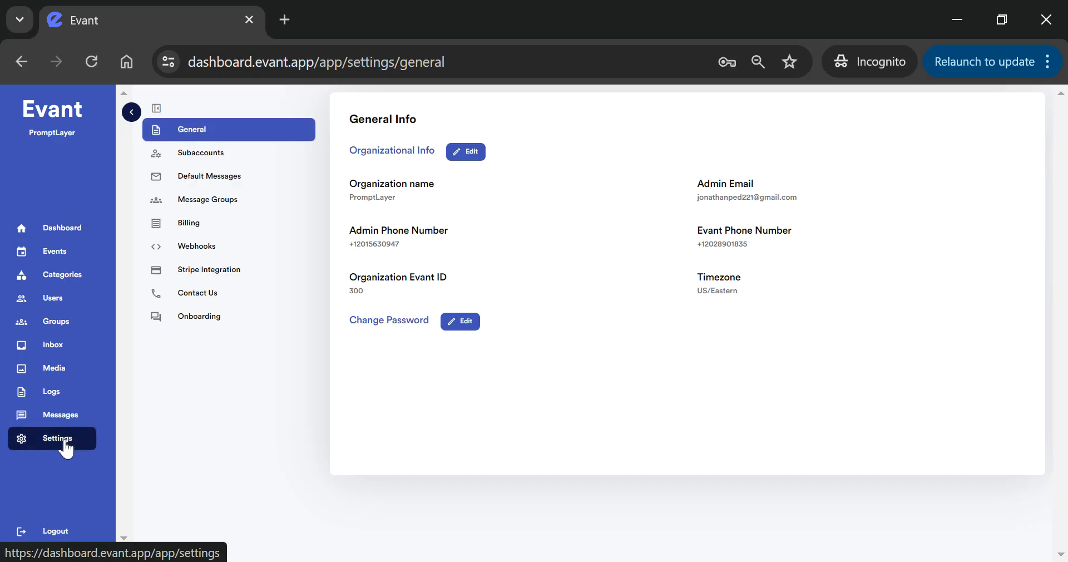
click(246, 319)
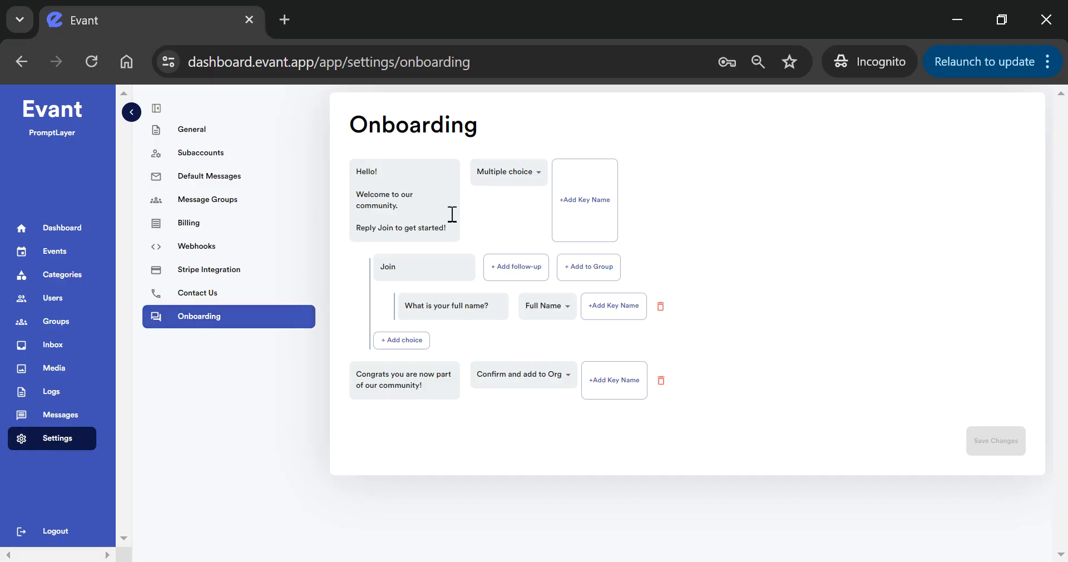
click(661, 306)
click(661, 341)
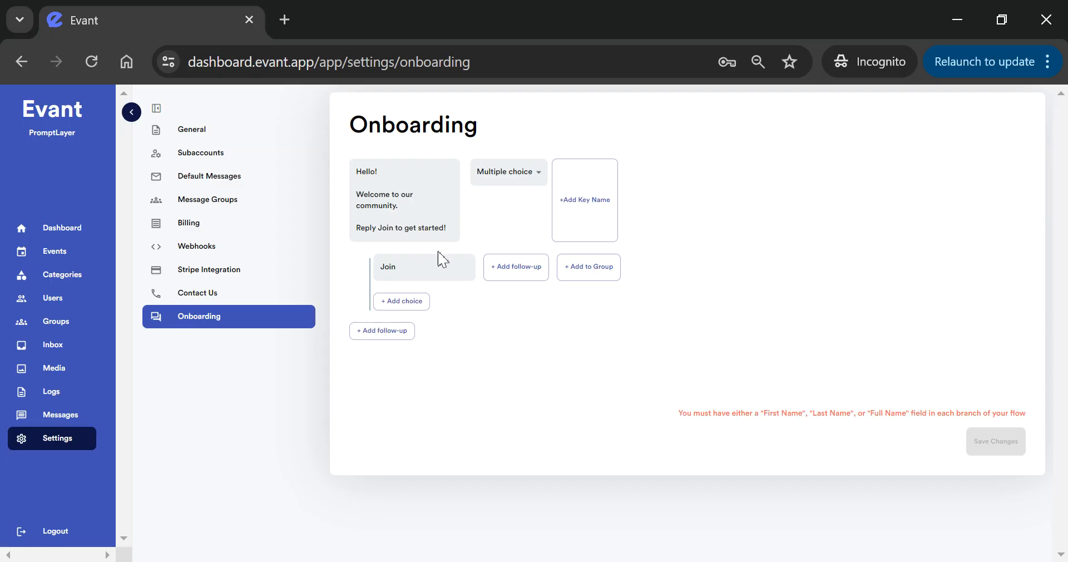
Clear the Join choice text and set the welcome message's response type to Open-ended.
drag(452, 270, 360, 275)
key(BackSpace)
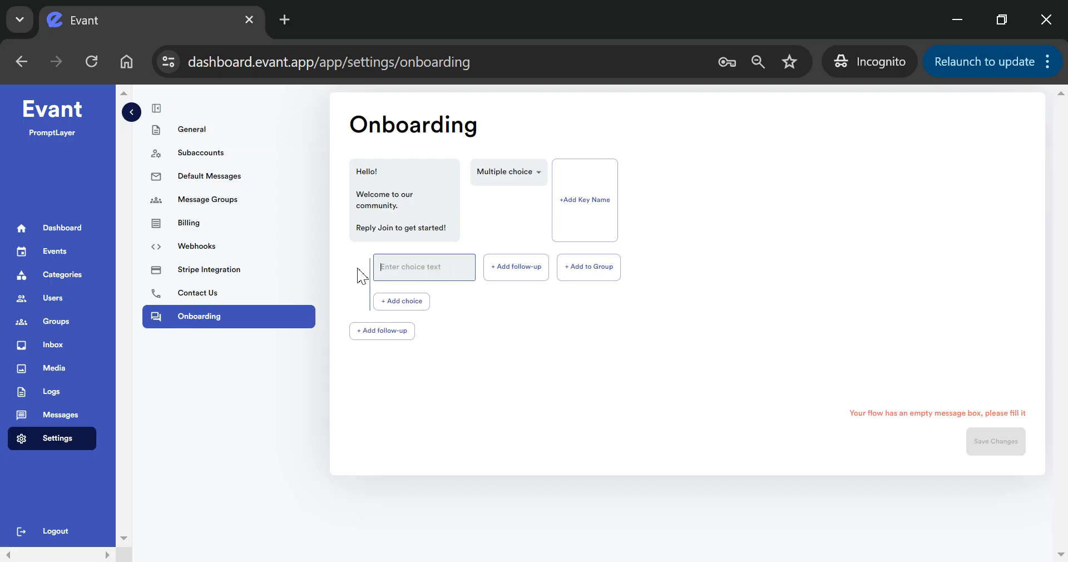
click(515, 174)
click(513, 200)
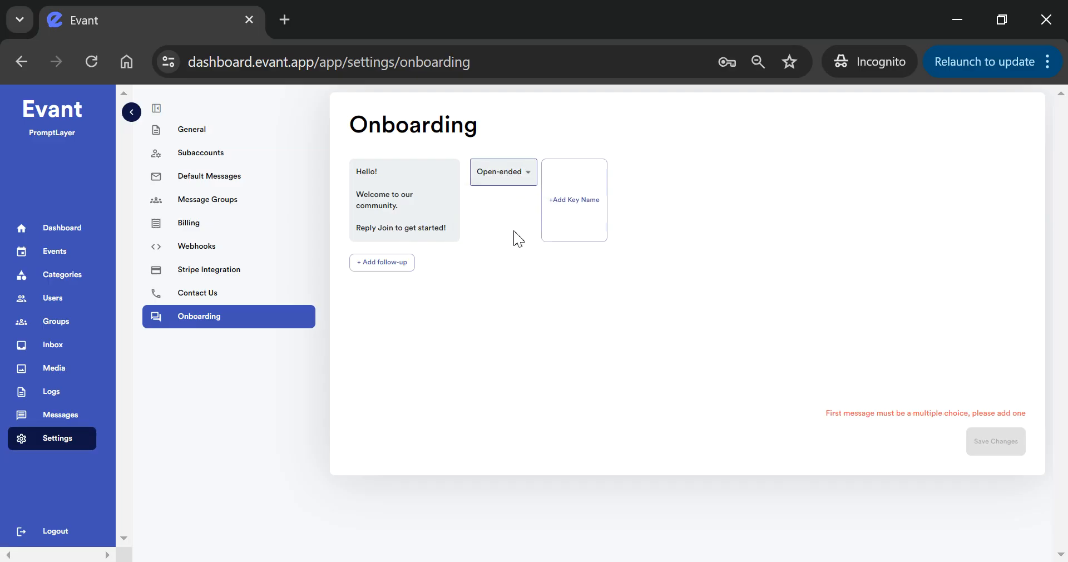
Delete the entire text of the welcome message.
drag(448, 229, 329, 167)
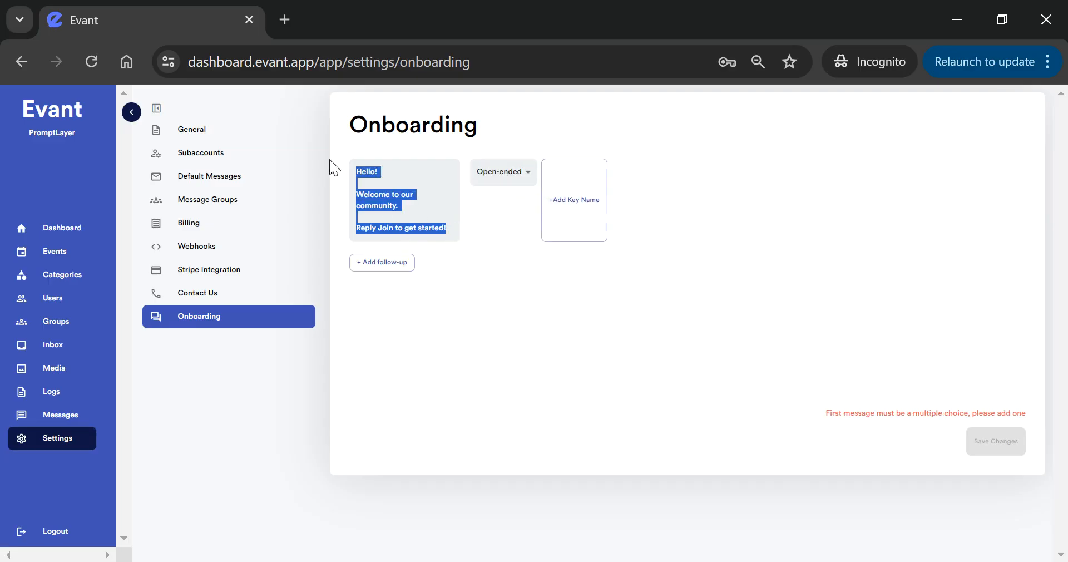
click(415, 209)
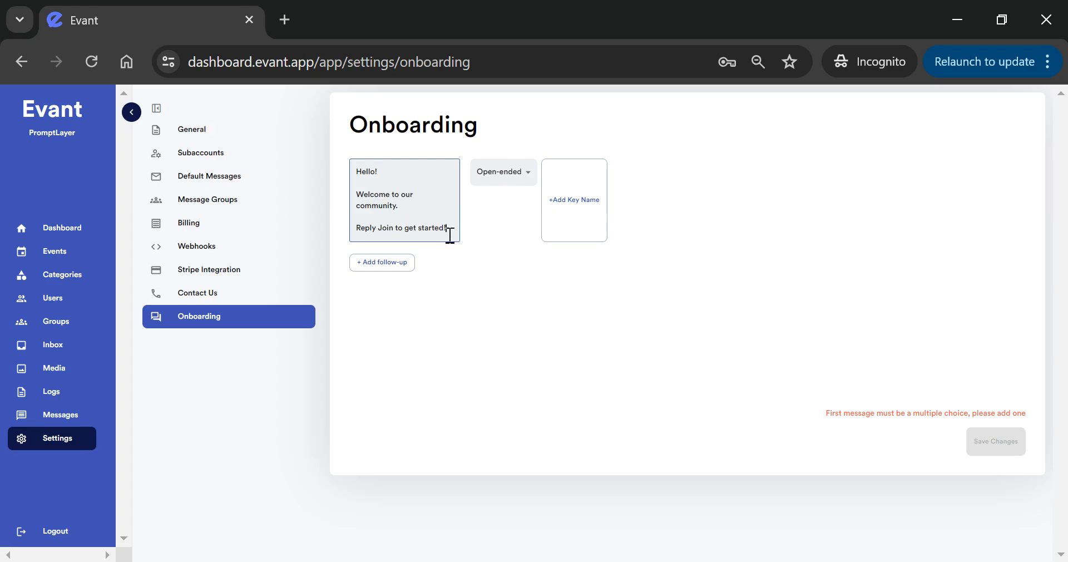
drag(448, 229, 361, 178)
key(BackSpace)
key(BackSpace)
key(BackSpace)
key(BackSpace)
key(BackSpace)
key(BackSpace)
key(BackSpace)
key(BackSpace)
key(BackSpace)
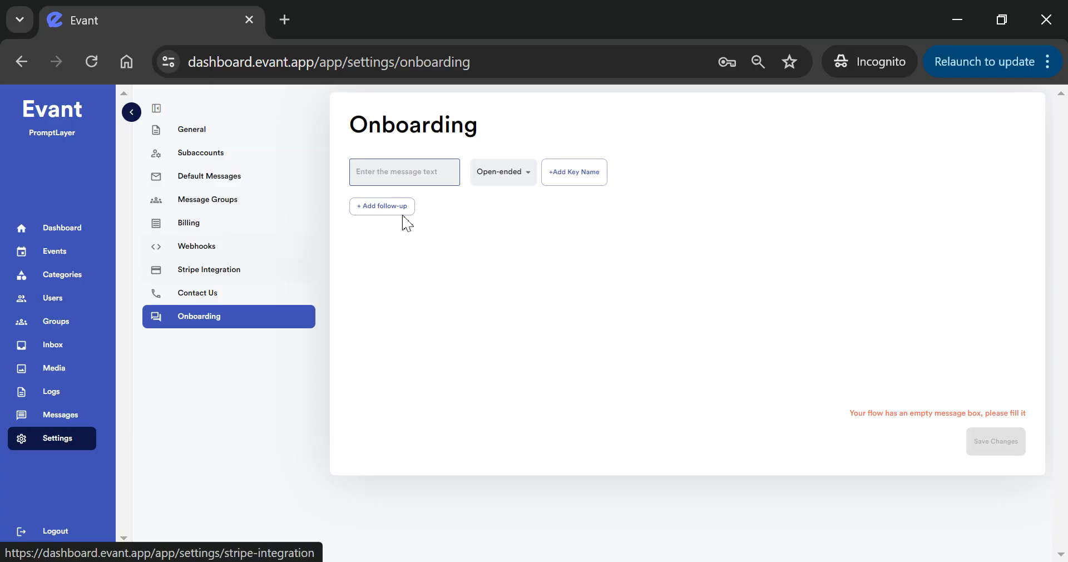
Set the first message to Multiple choice and enter "Welcome!", a blank line, and "Please text JOIN to get added.".
click(505, 175)
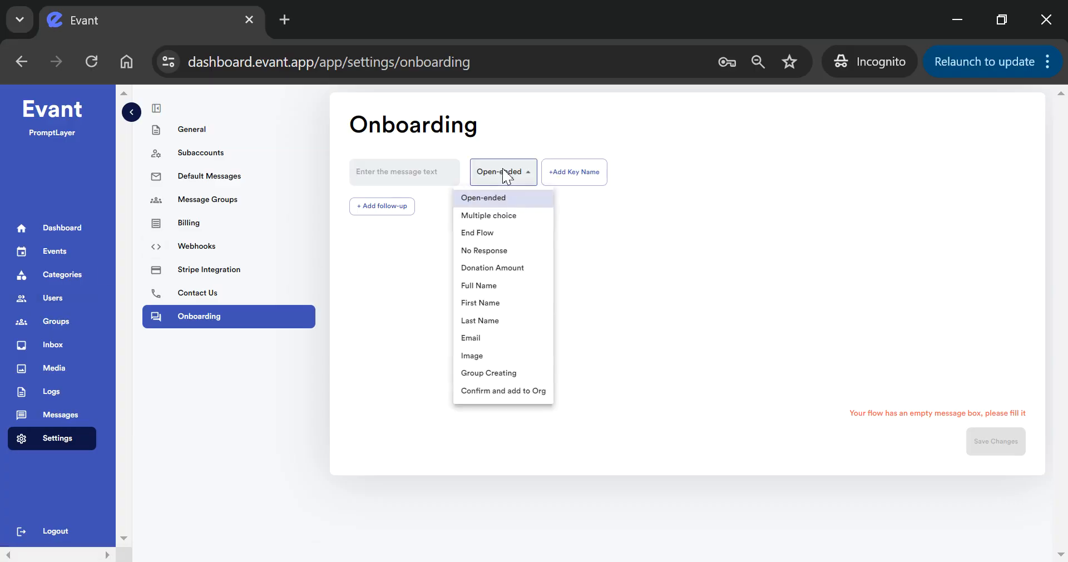
click(510, 217)
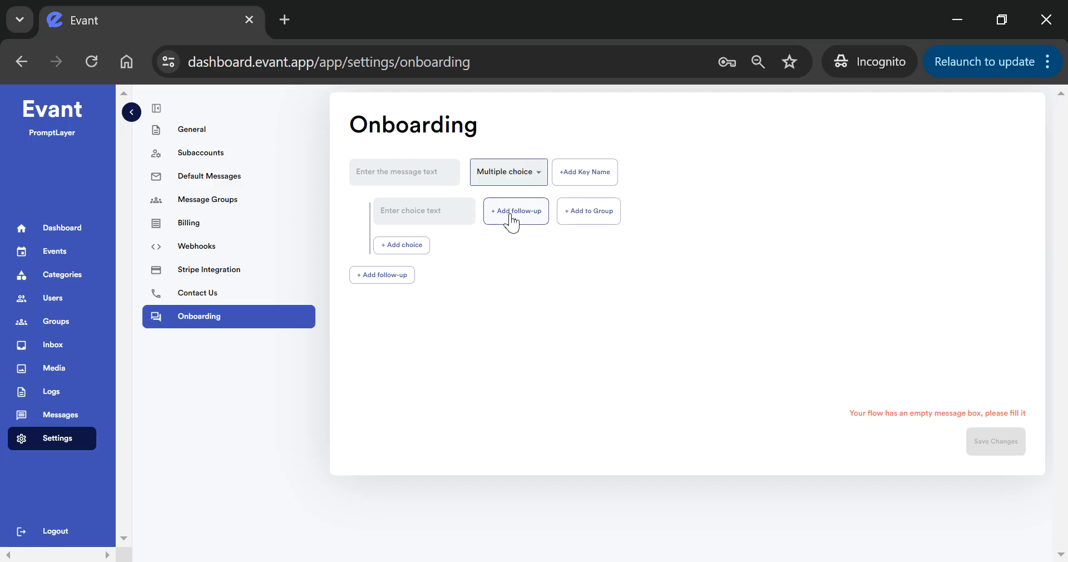
click(398, 181)
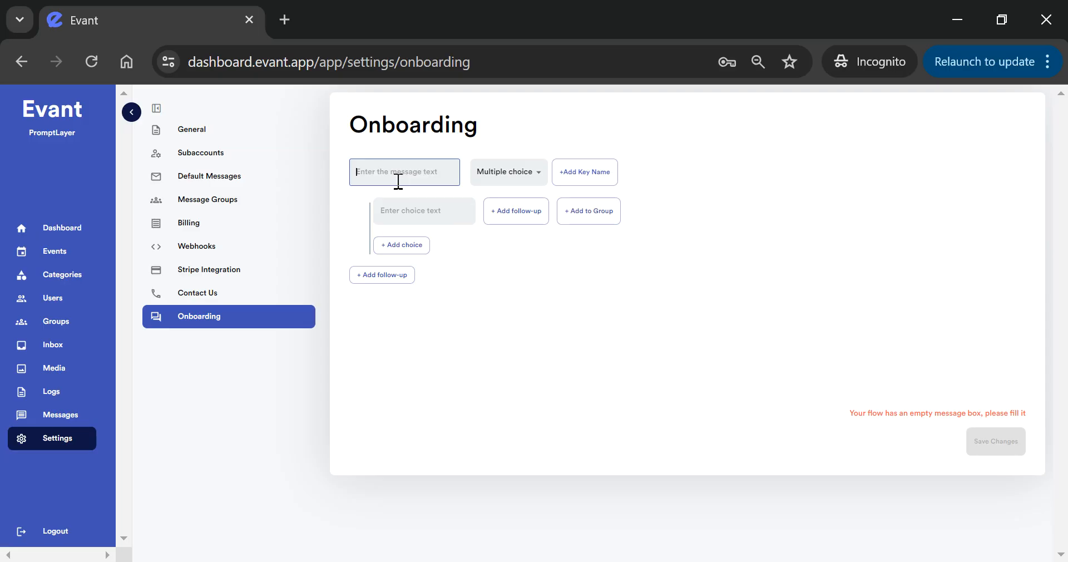
text(Welcome!)
key(shift+Return)
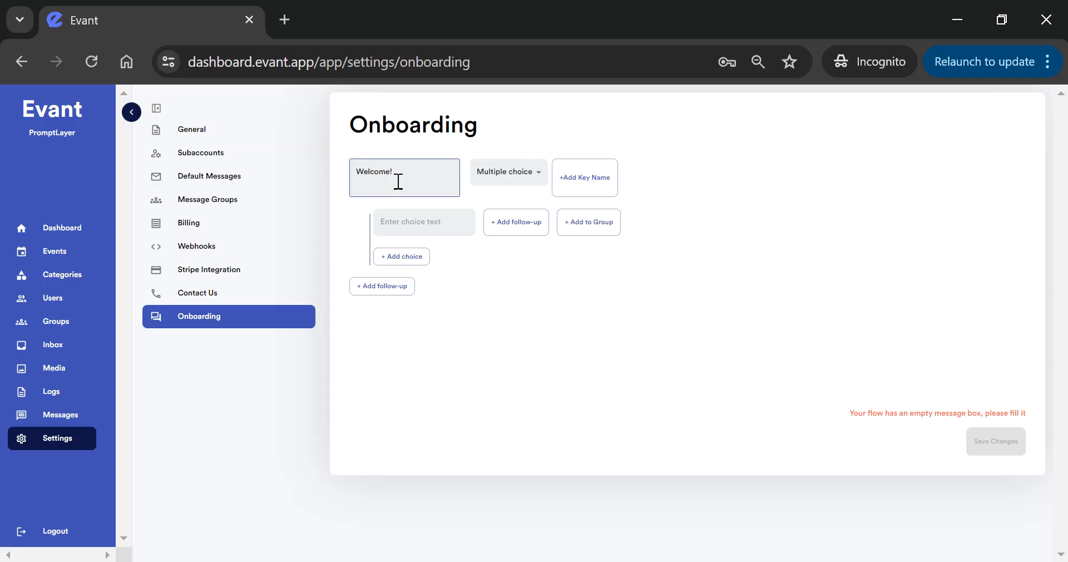
key(shift+Return)
text(Pleas)
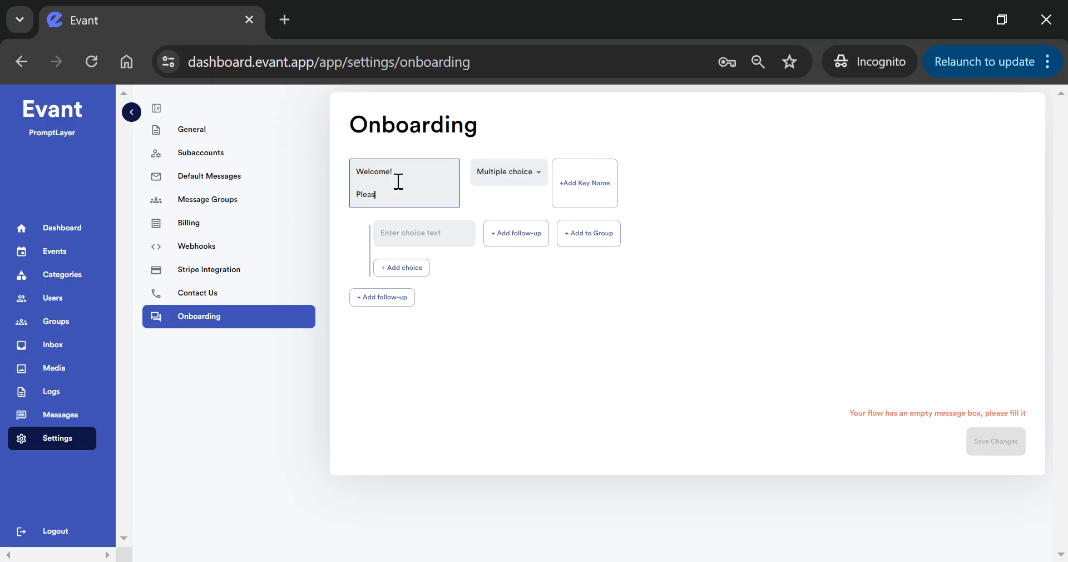
text(e text JOIN to get)
key(BackSpace)
key(BackSpace)
key(BackSpace)
key(BackSpace)
text(get added)
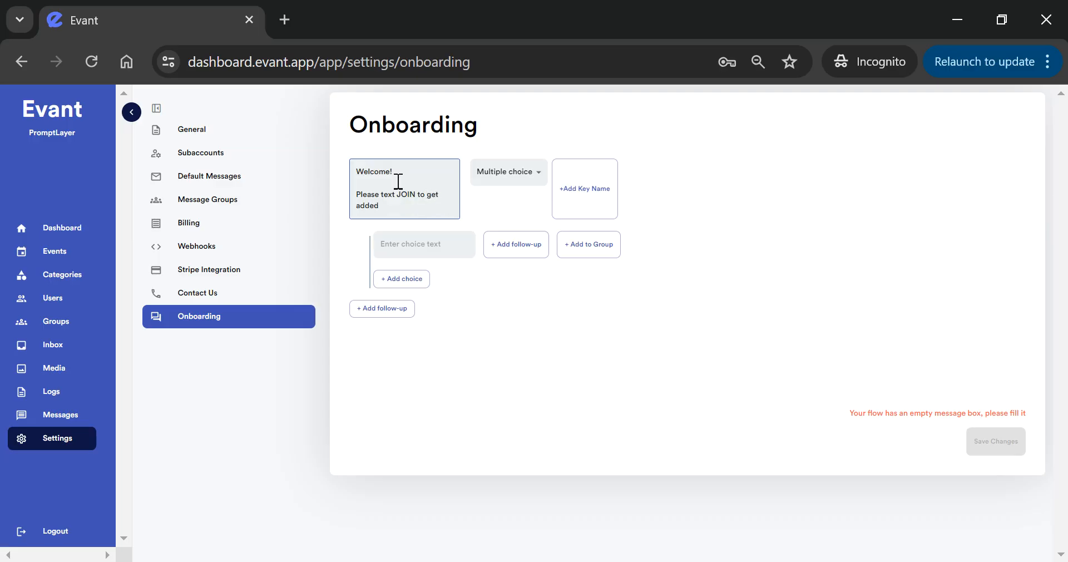
text(.)
Enter "Join" as the choice text and add a follow-up under it with the Full Name response type.
click(426, 249)
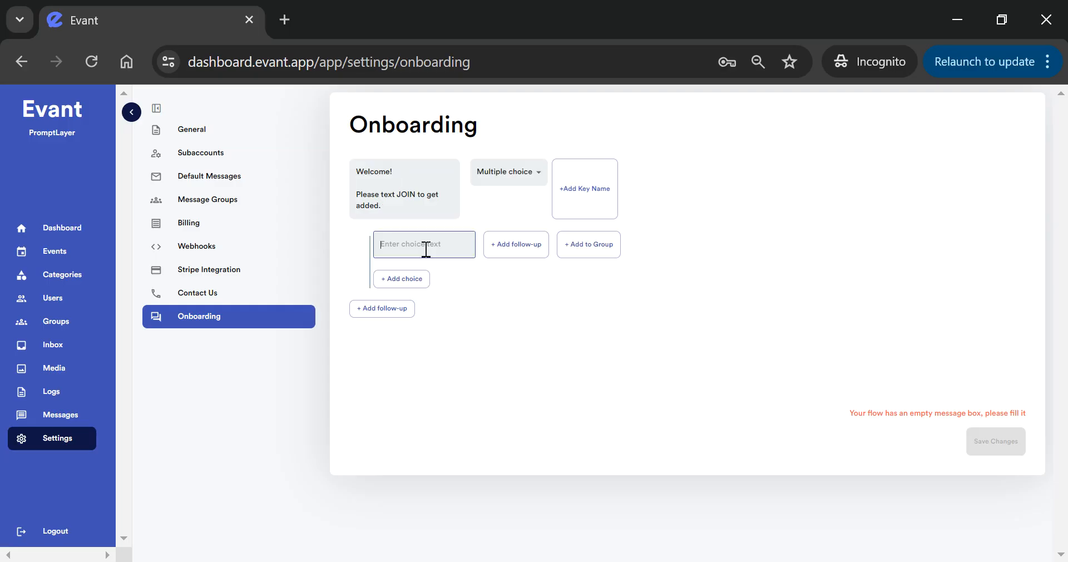
text(Join)
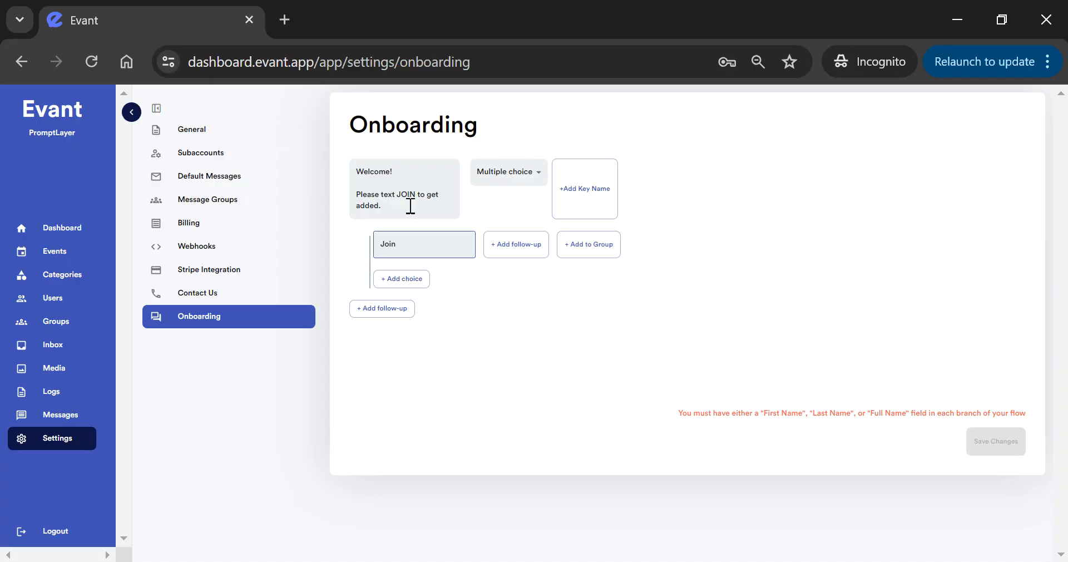
click(504, 253)
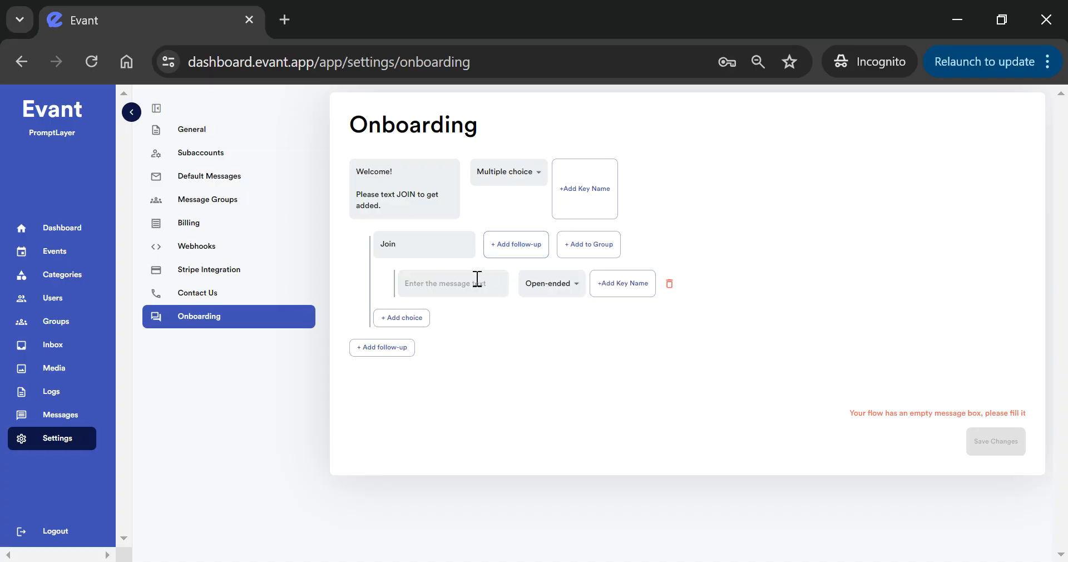
click(489, 278)
click(548, 284)
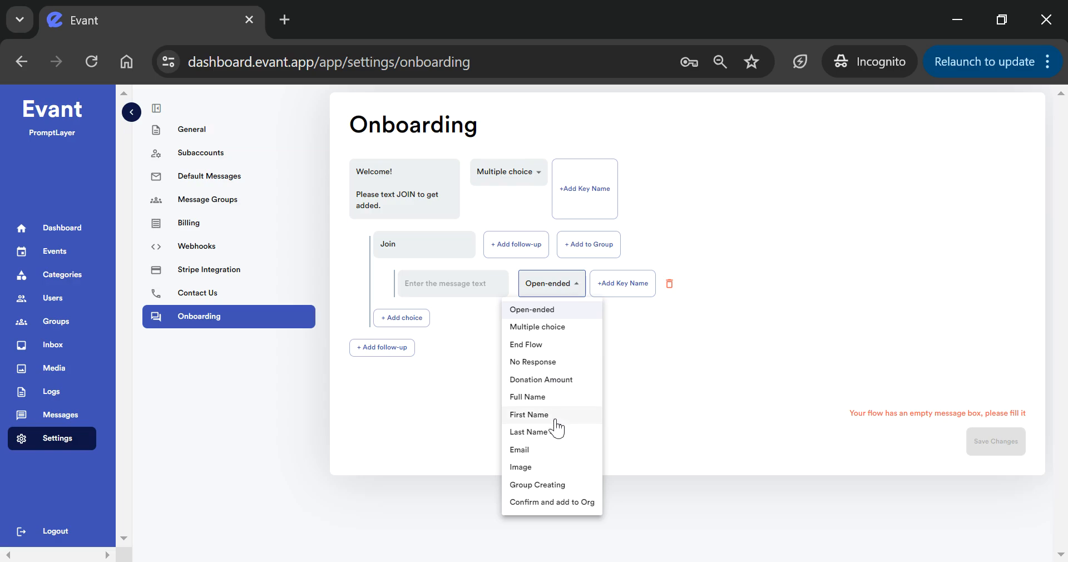
click(536, 397)
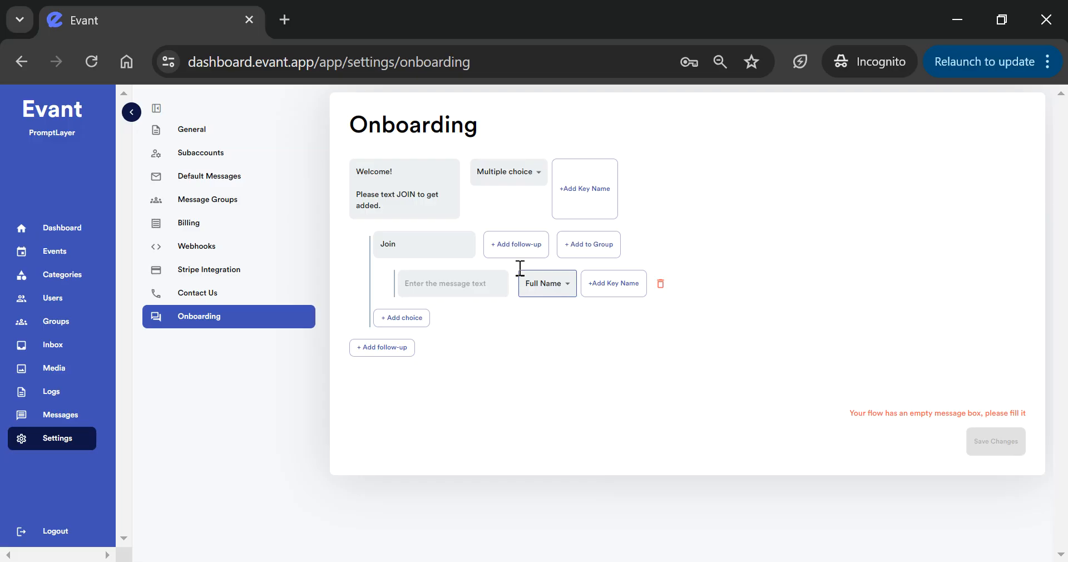
Write "What is your full name?" as the message of the follow-up under the Join choice.
click(462, 294)
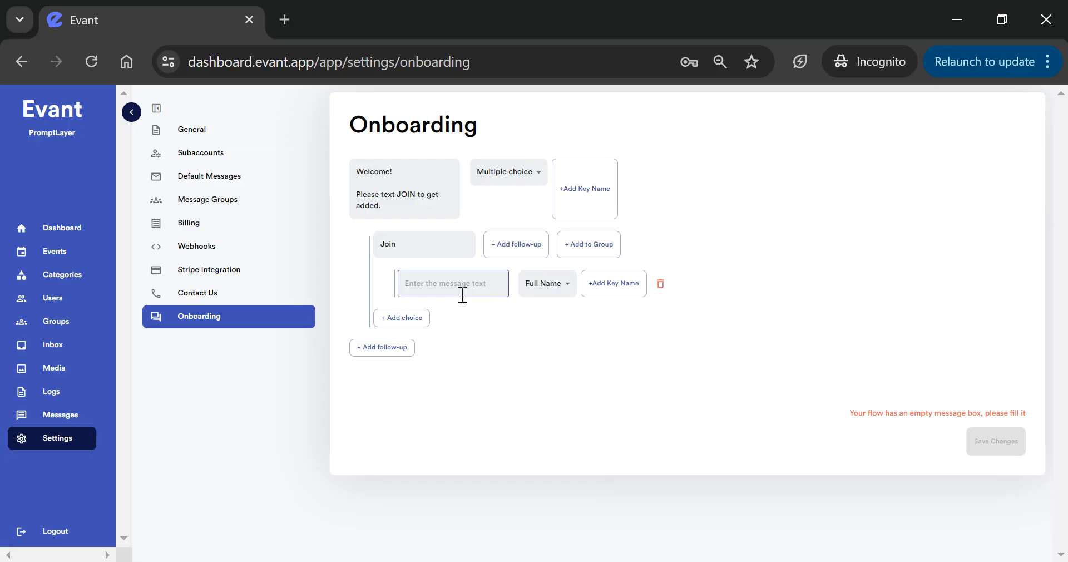
text(What i)
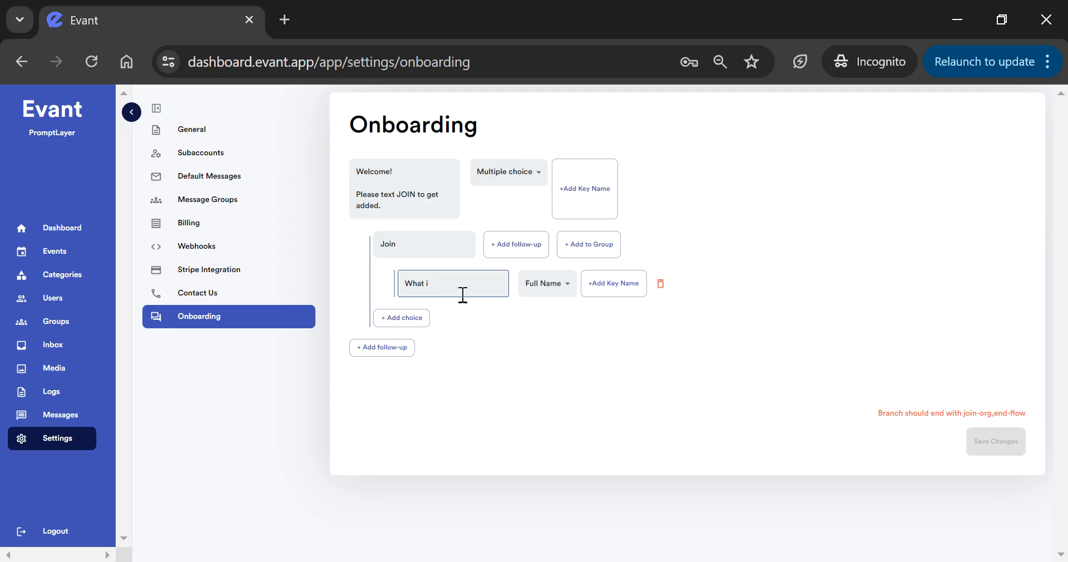
text(s your full-nam)
key(BackSpace)
key(BackSpace)
key(BackSpace)
key(BackSpace)
text(name?)
Add a closing follow-up to the main flow with the response type Confirm and add to Org.
click(391, 347)
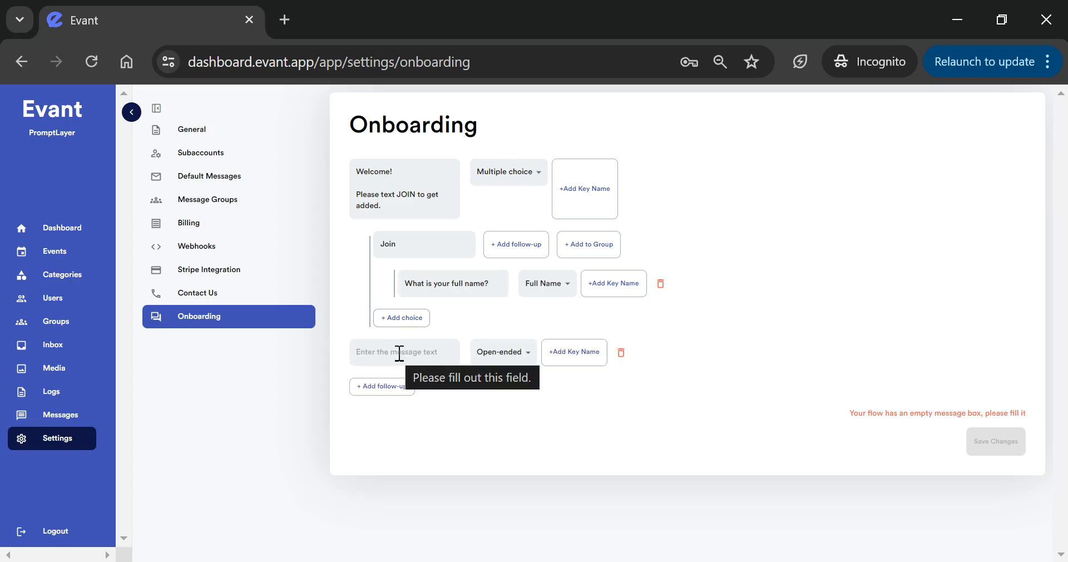
click(503, 351)
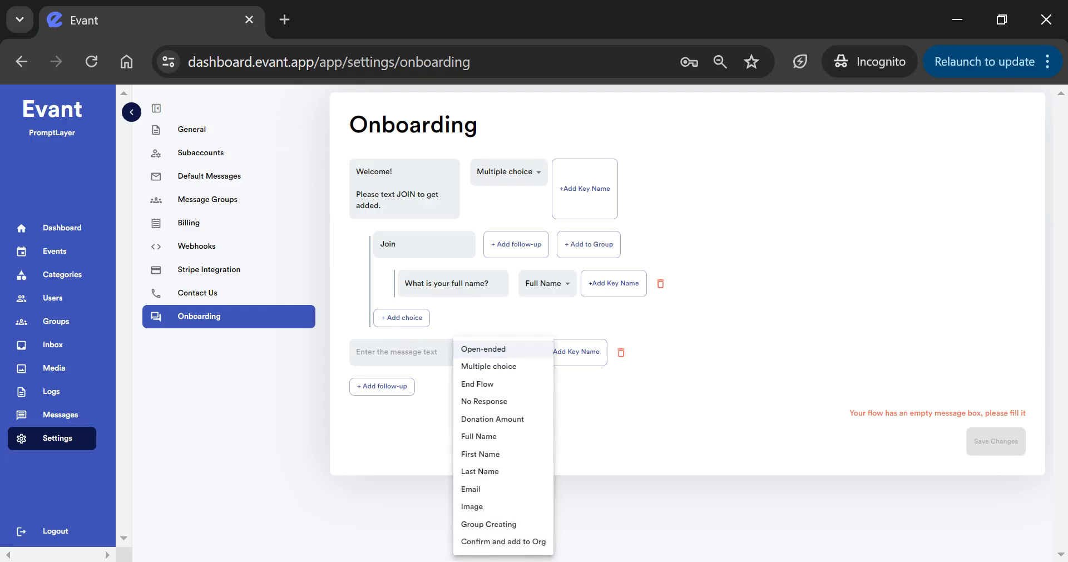
click(534, 542)
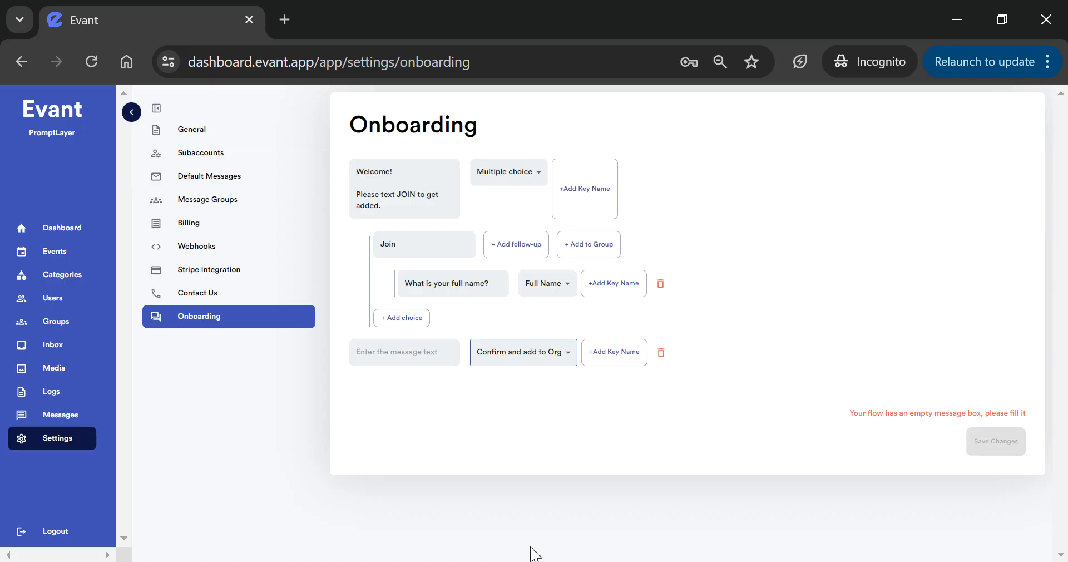
Enter the closing message "Congrats! You are now part of our community. Stay tuned for future events and updates!" as three separate paragraphs.
click(383, 348)
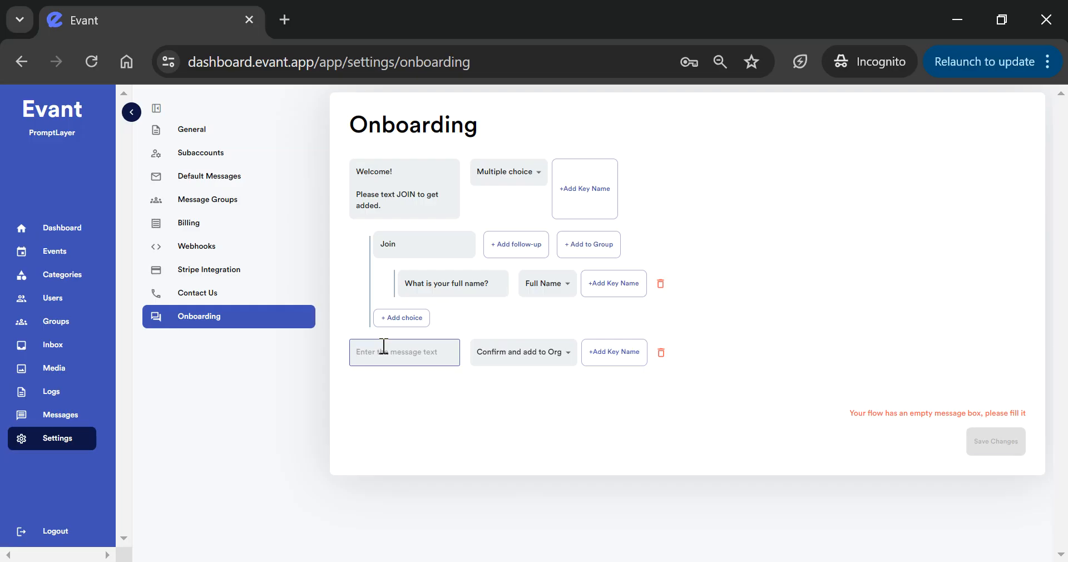
text(Congrat)
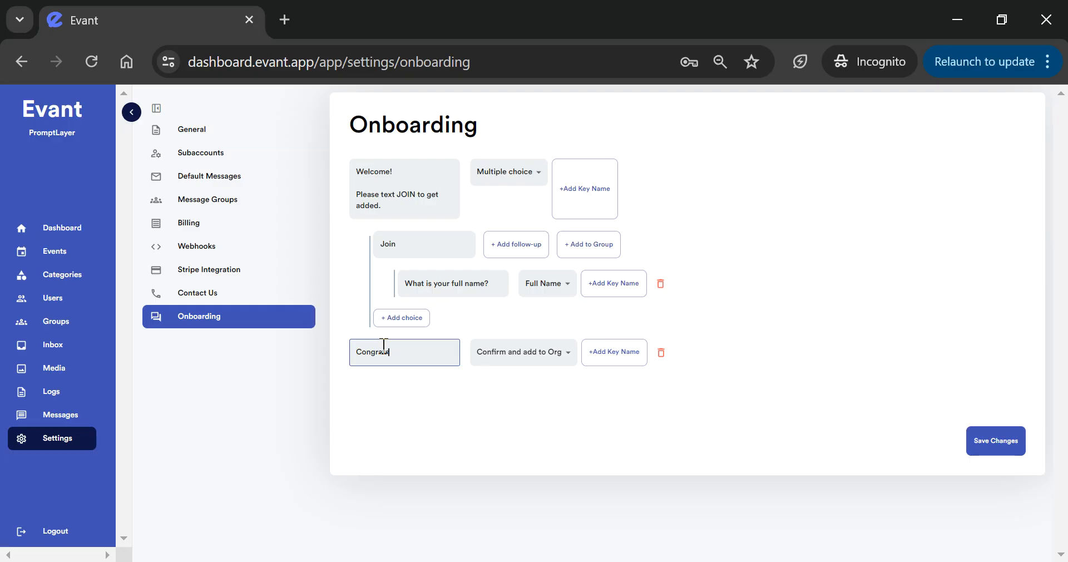
text(s!)
key(Return)
key(Return)
text(You ar)
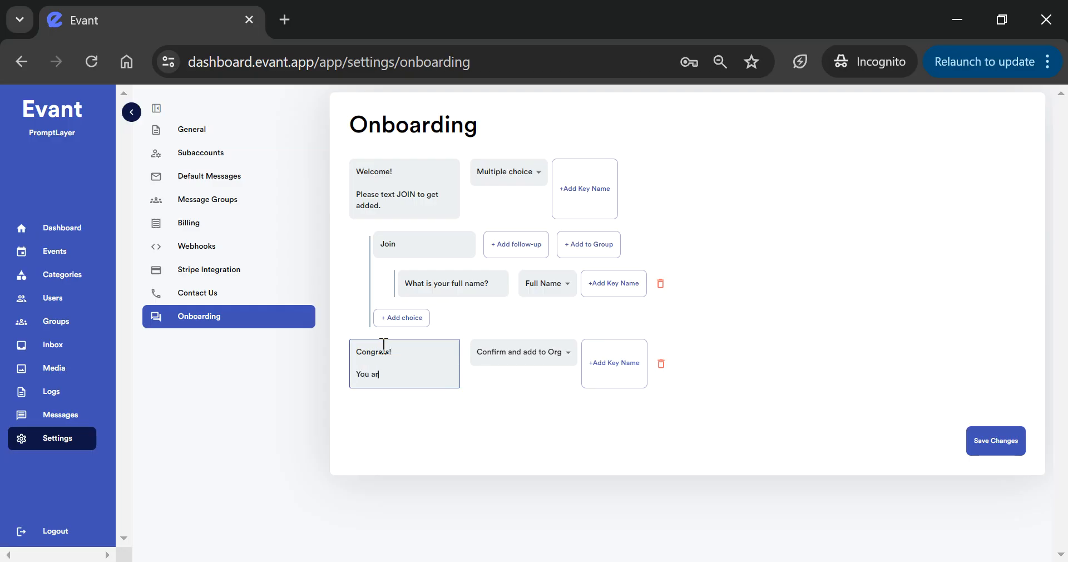
text(e now part of our community)
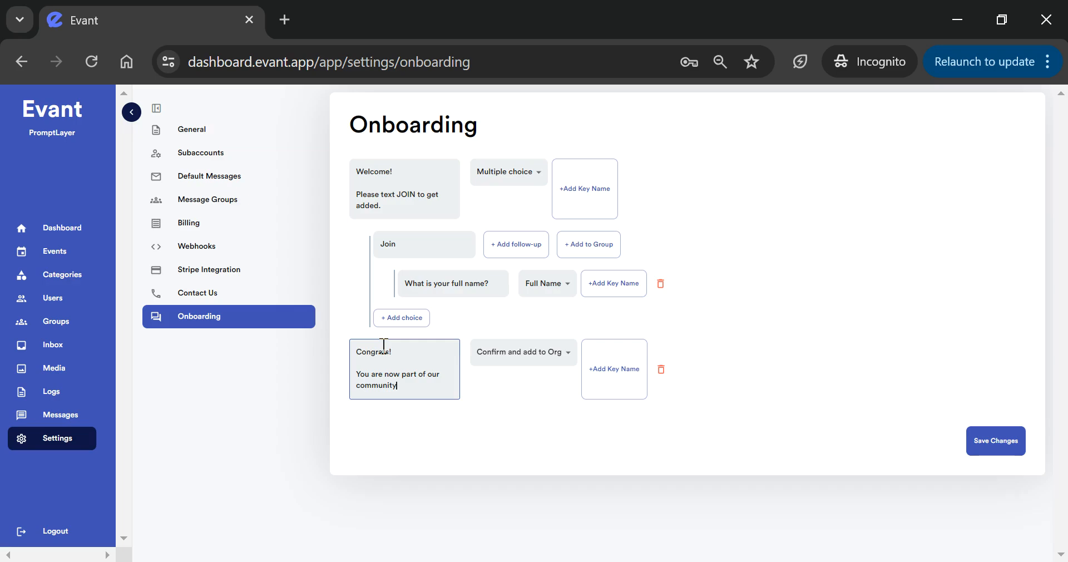
key(Return)
key(Return)
text(sTAY)
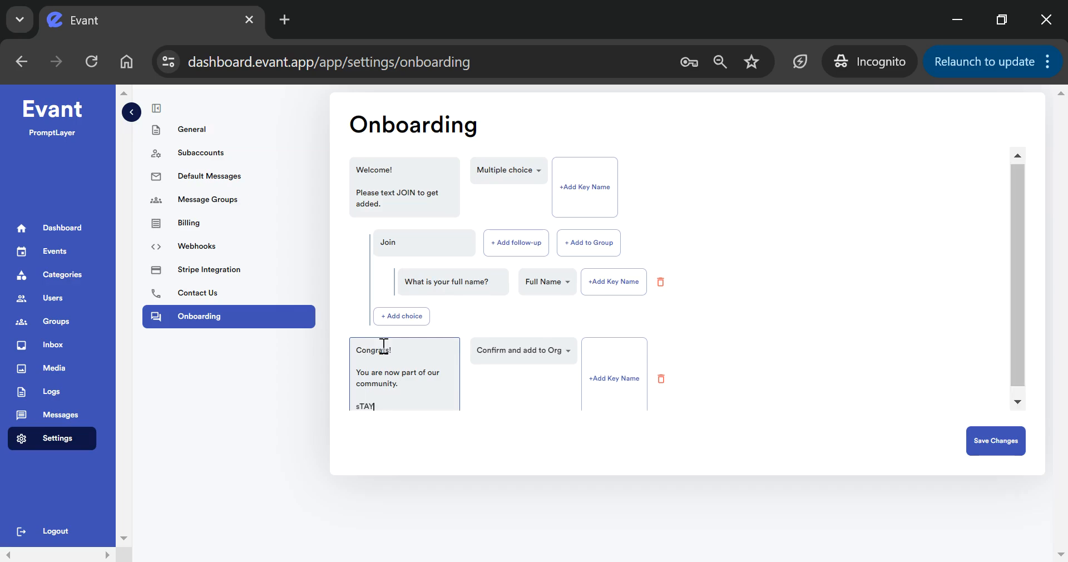
key(BackSpace)
key(BackSpace)
key(BackSpace)
key(BackSpace)
text(Stay tuned for future events )
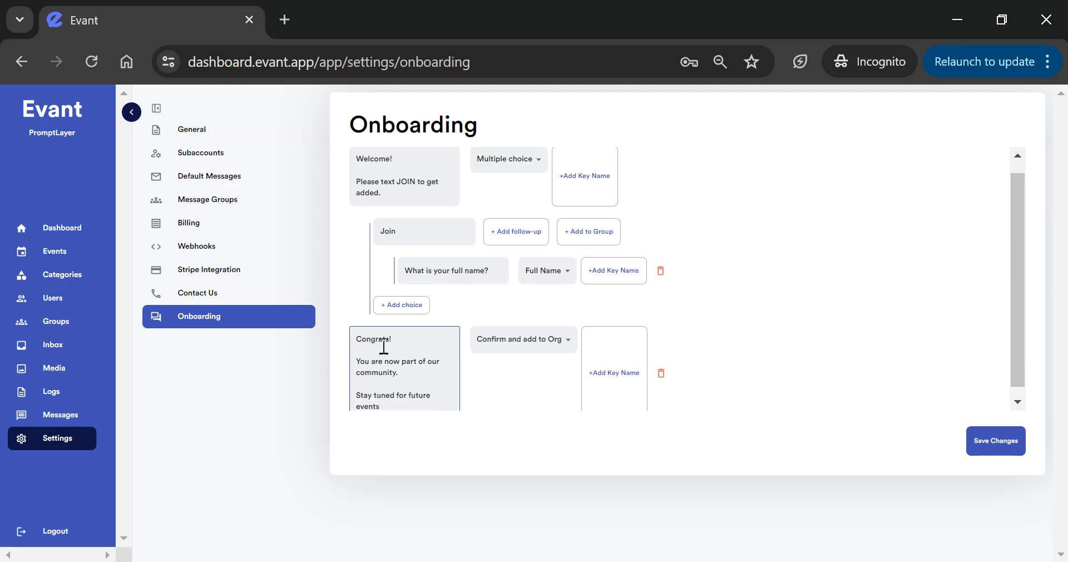
text(add updates!)
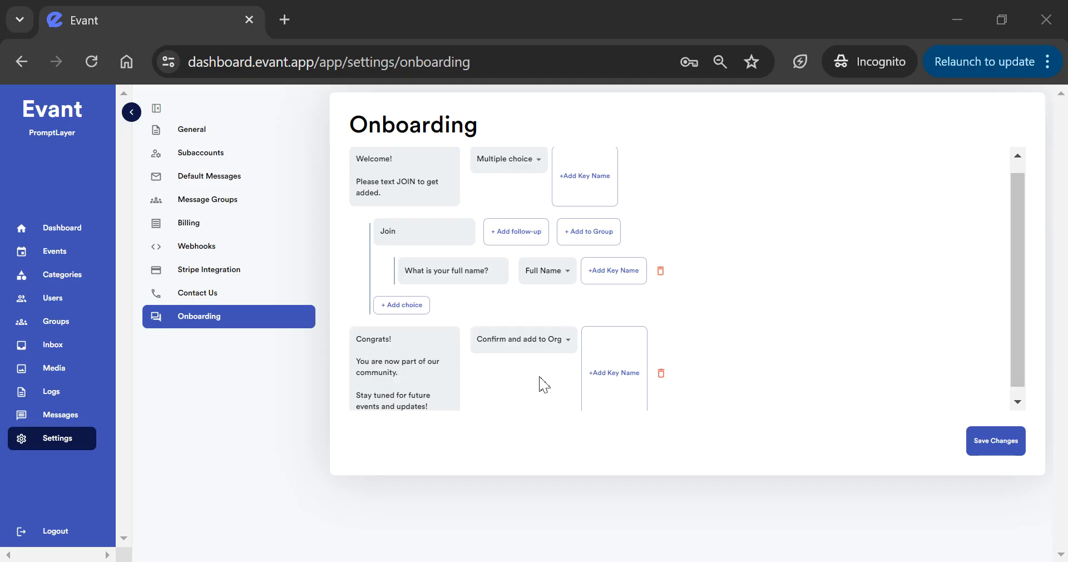
Review the response types available for the full-name question and the Join choice's option for adding people to a group.
click(553, 286)
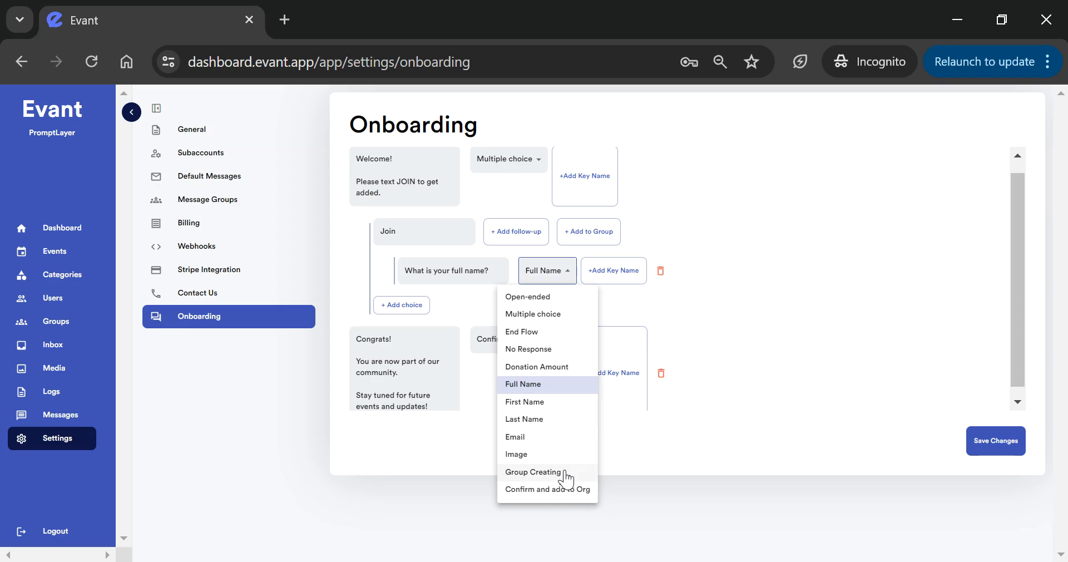
click(823, 431)
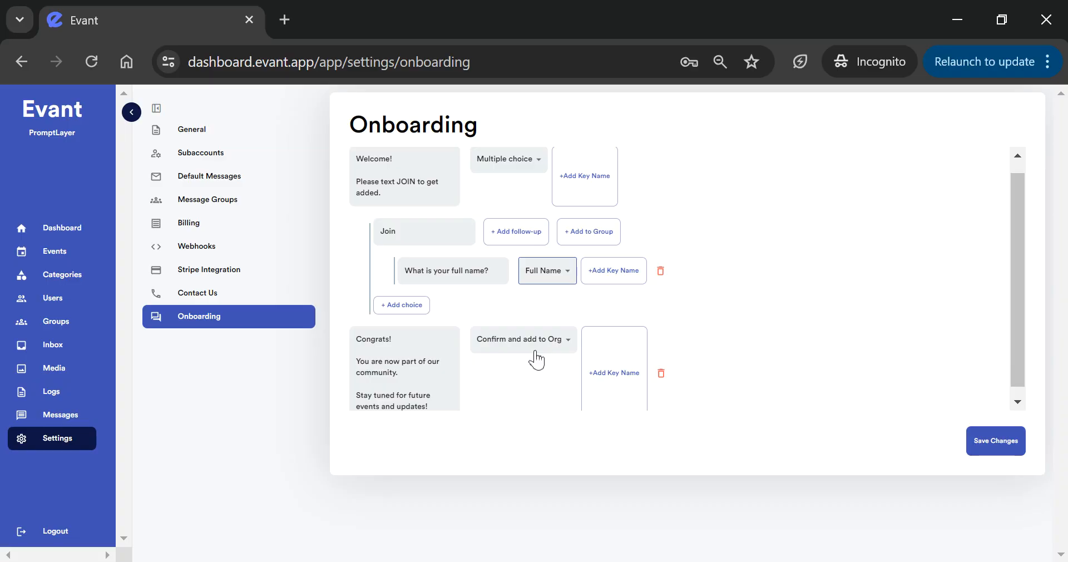
click(598, 232)
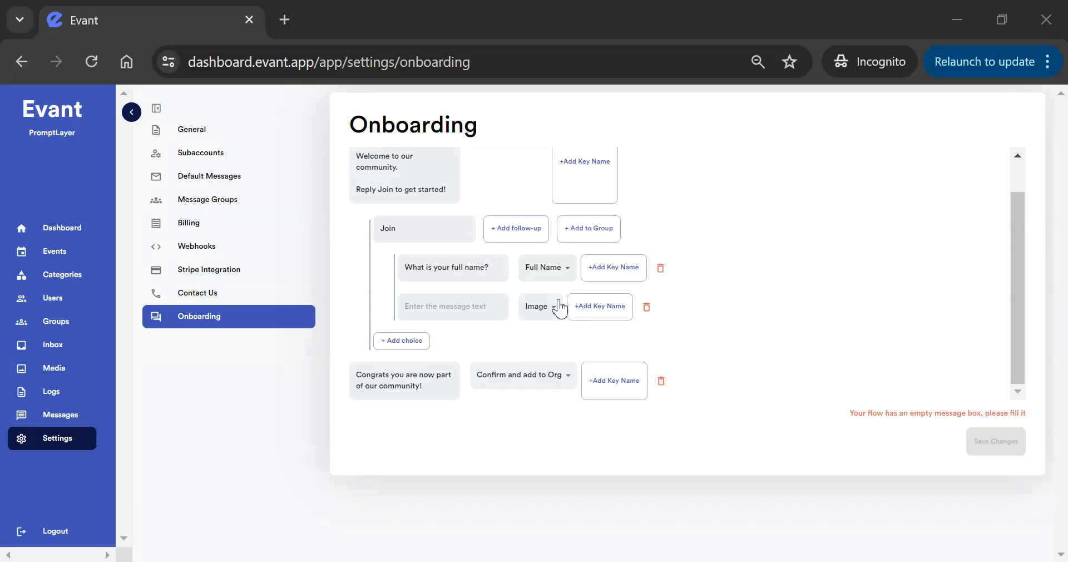
Add a key name field to the empty follow-up under the Join choice, with Image as its response type.
click(595, 311)
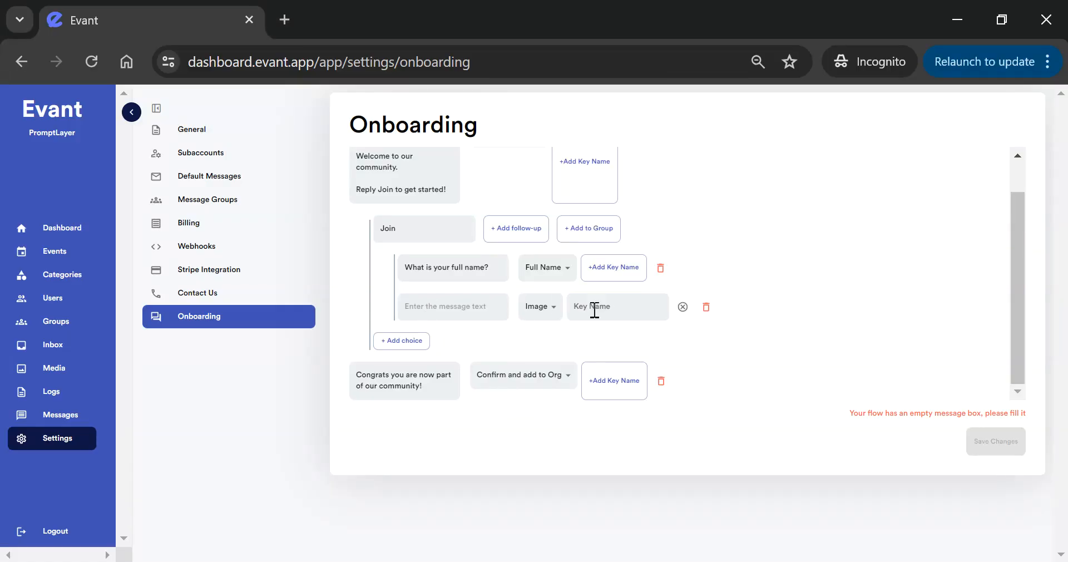
click(634, 315)
click(539, 306)
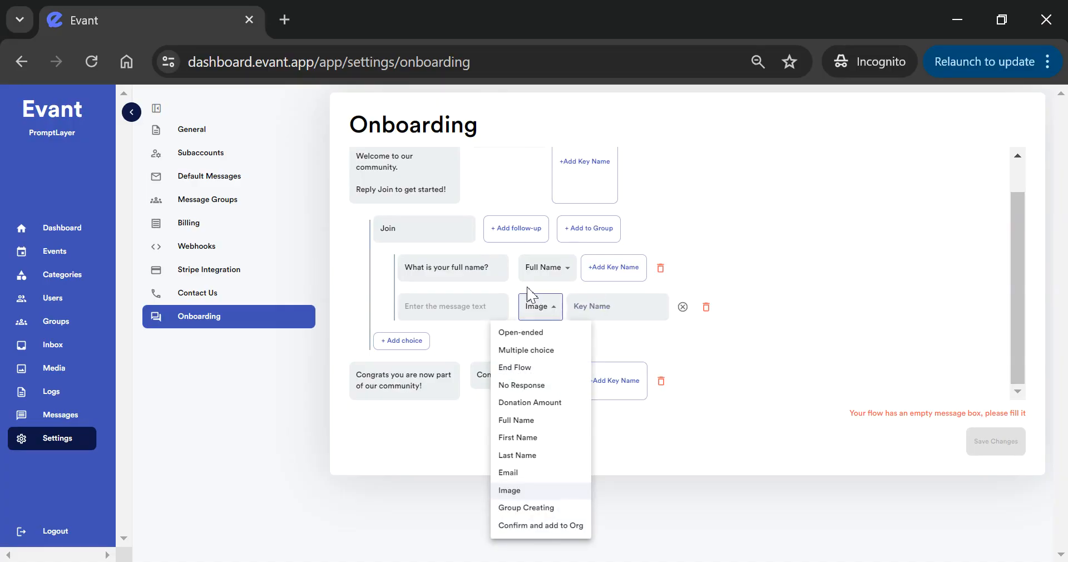
click(509, 490)
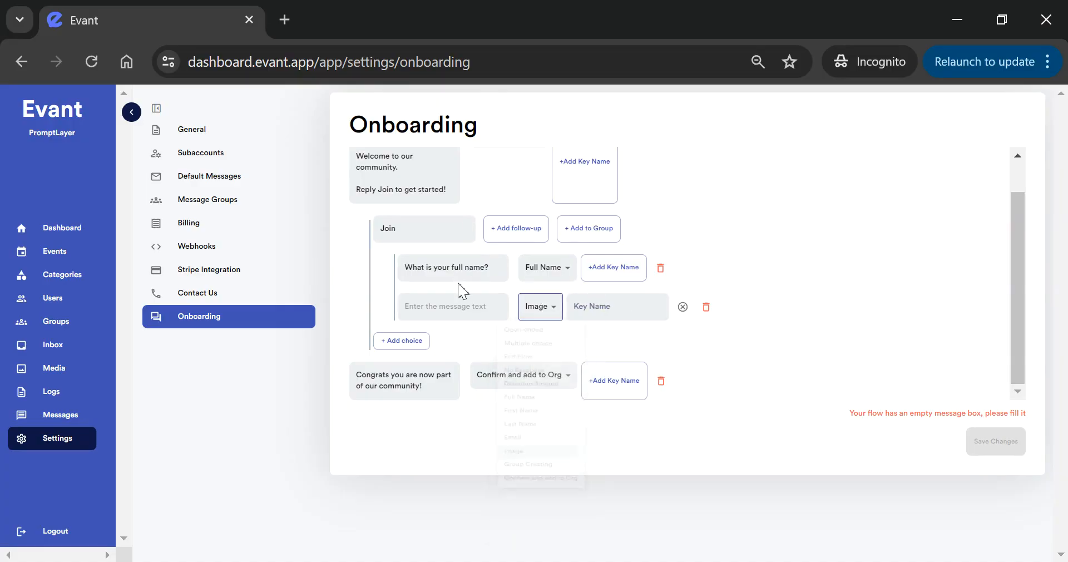
Write "Please attach an image of your ID." as the image follow-up's message and set its key name to "ID photo".
click(460, 310)
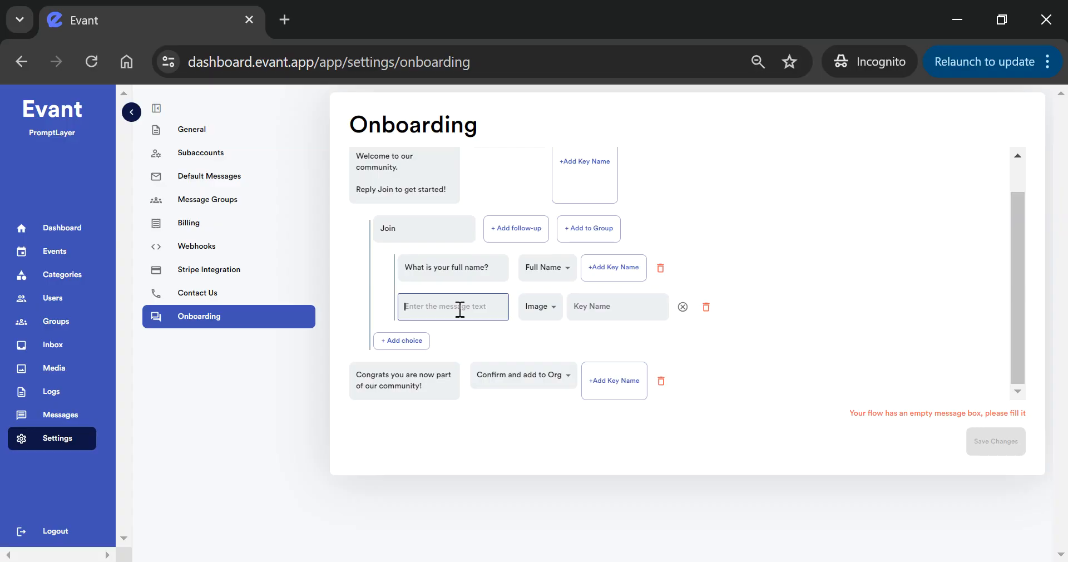
text(Please)
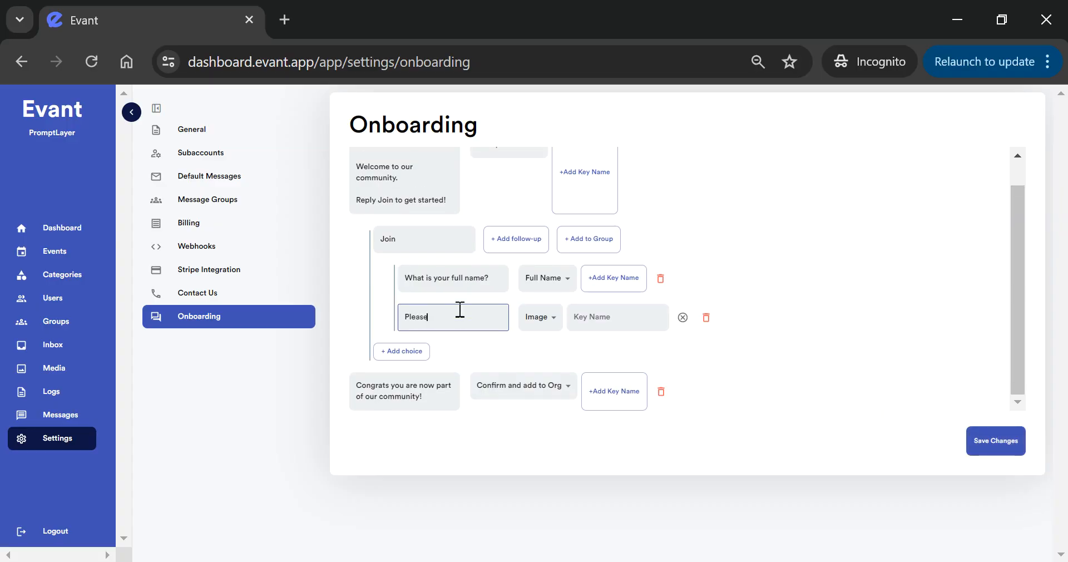
text( attach an image of your)
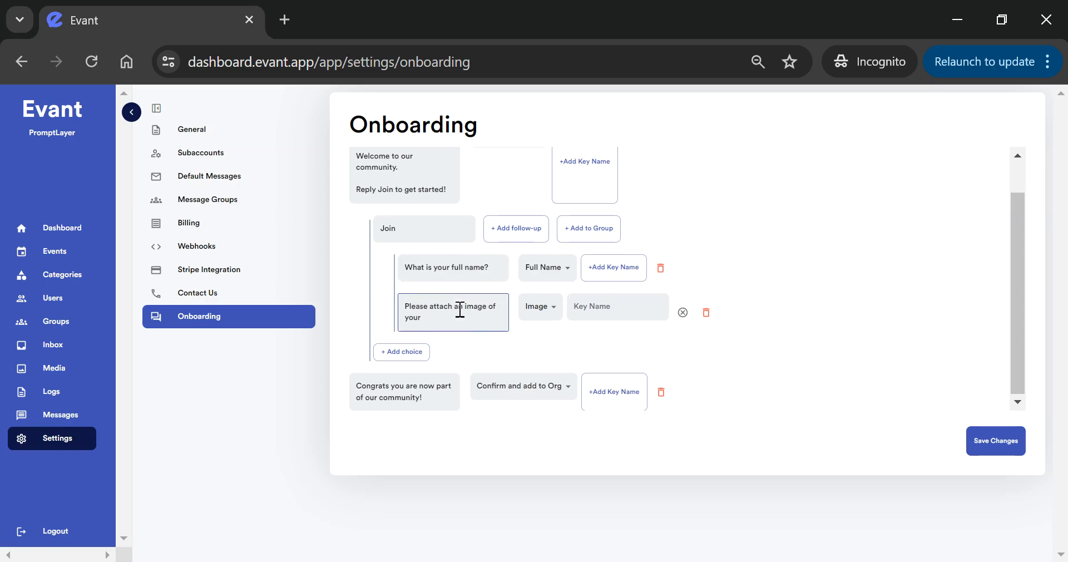
text( ID.)
click(655, 317)
text(ID photo)
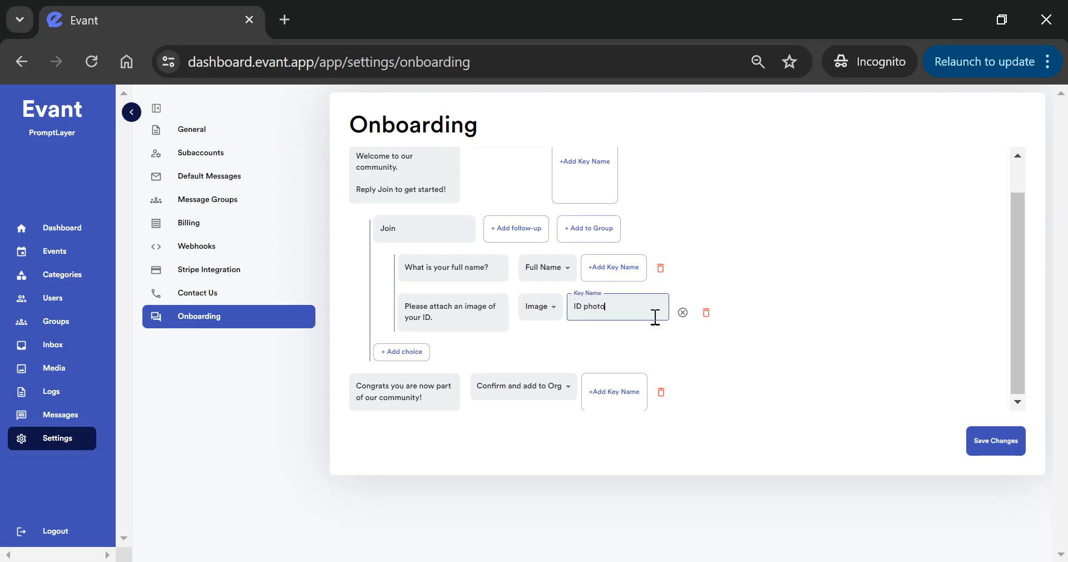